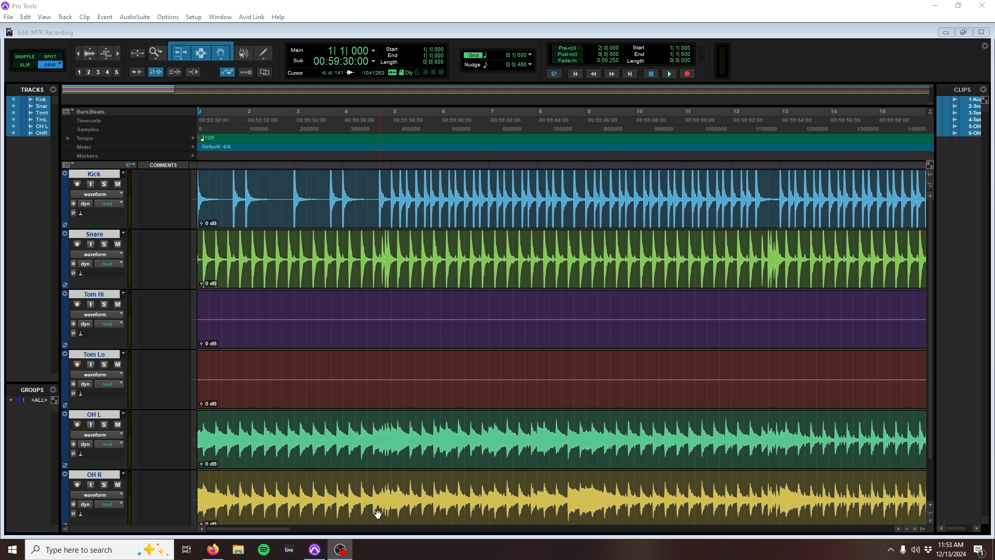
# Show the Ui24R soundcheck patching page for USB-DAW returns 1–16
pyautogui.click(213, 549)
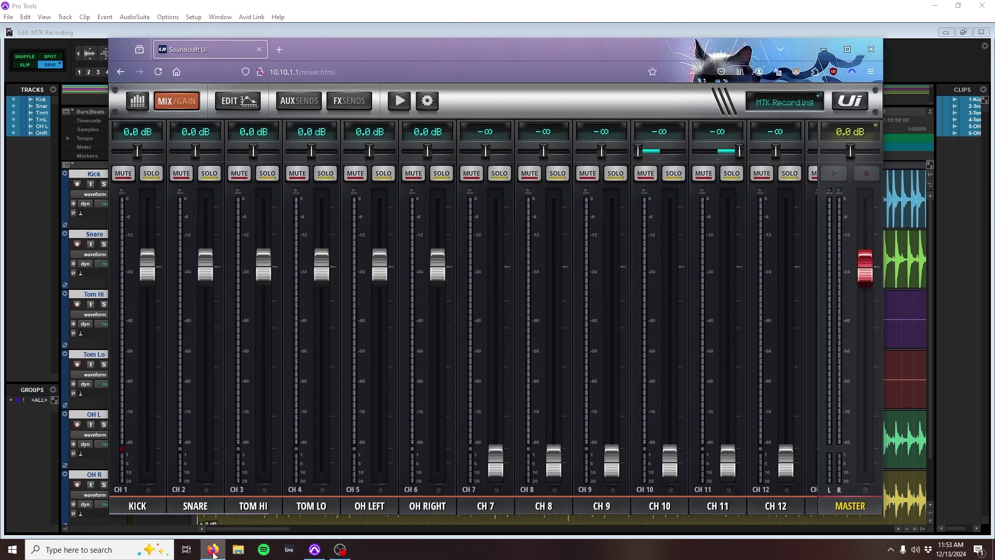
pyautogui.click(427, 101)
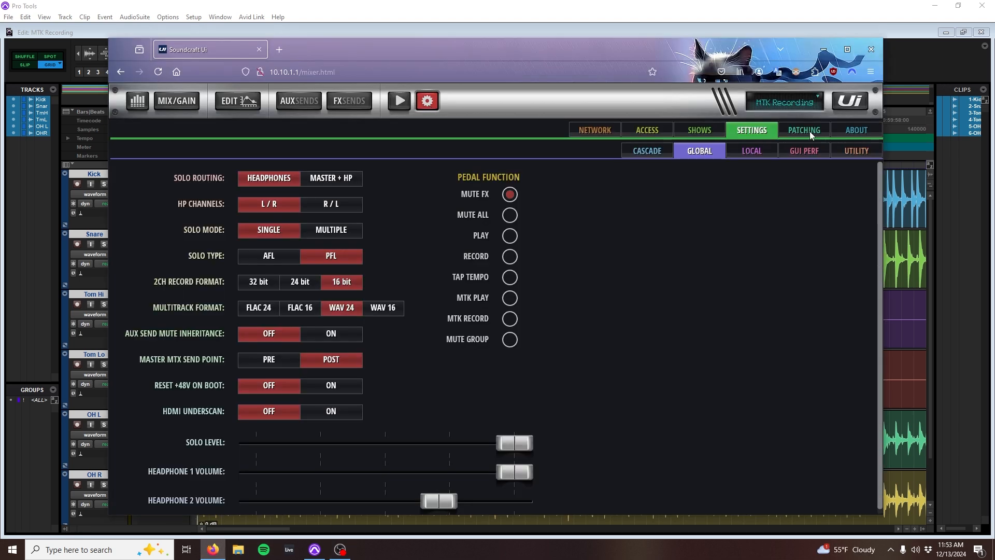
pyautogui.click(804, 129)
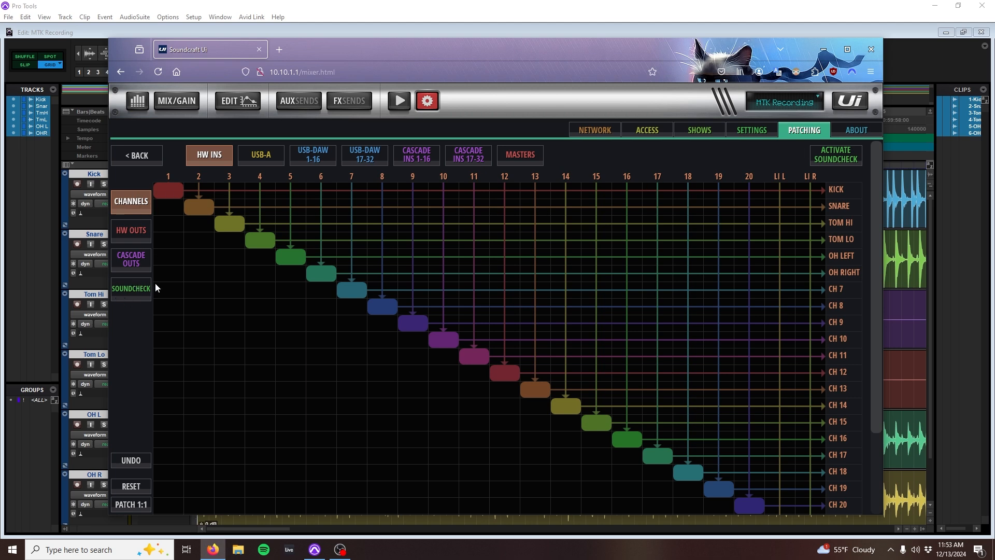
pyautogui.click(133, 289)
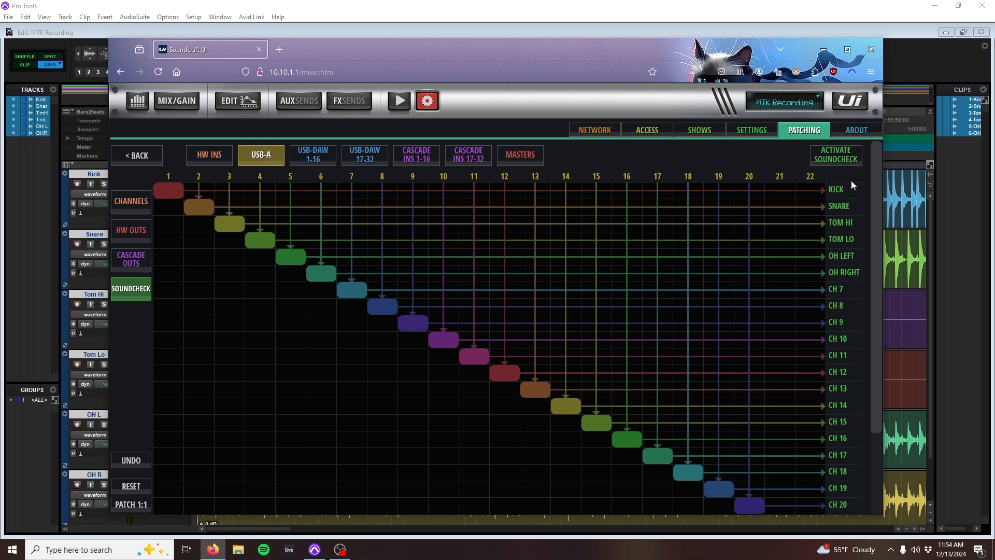
pyautogui.click(319, 160)
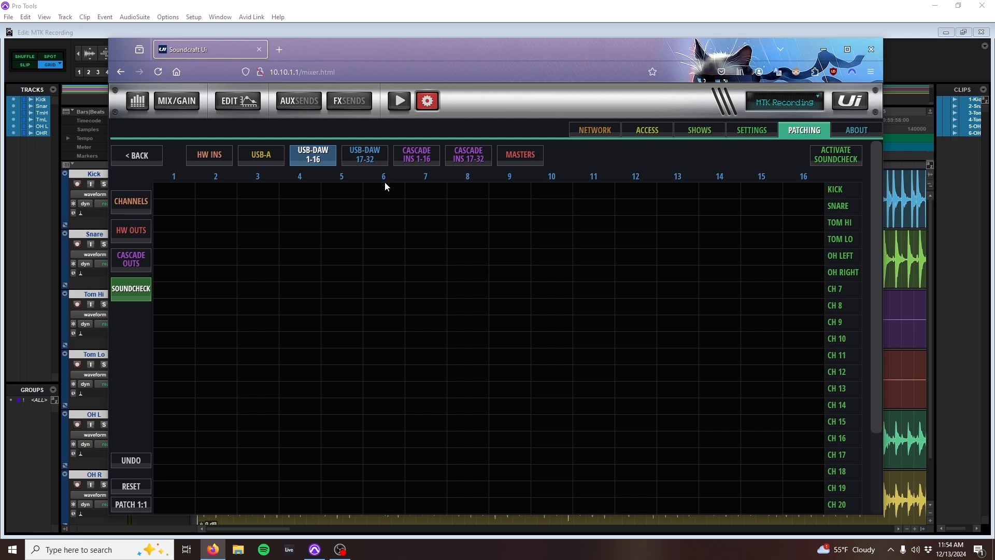
# Patch the USB-DAW returns 1:1 onto the channels, check 17–32, and activate soundcheck
pyautogui.click(132, 509)
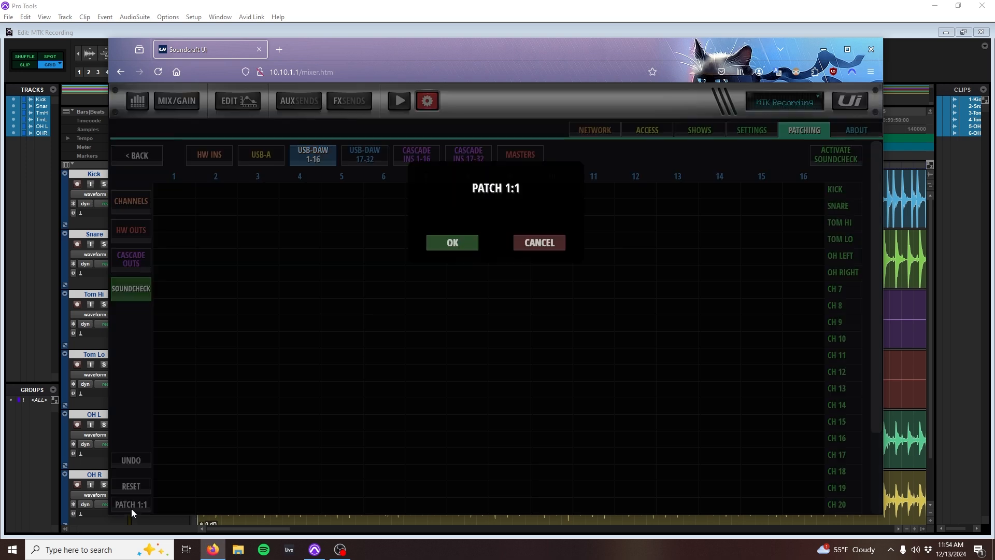
pyautogui.click(450, 244)
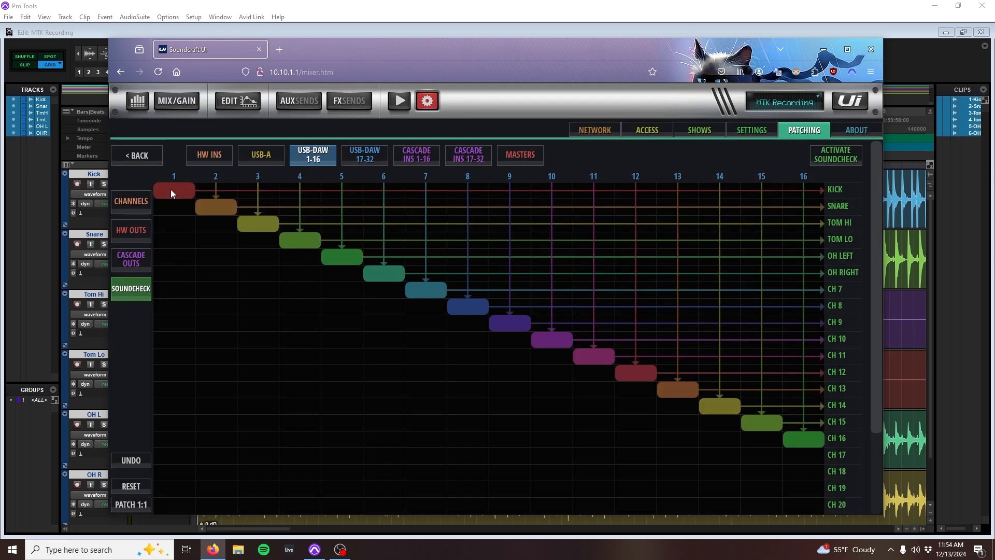
pyautogui.click(365, 154)
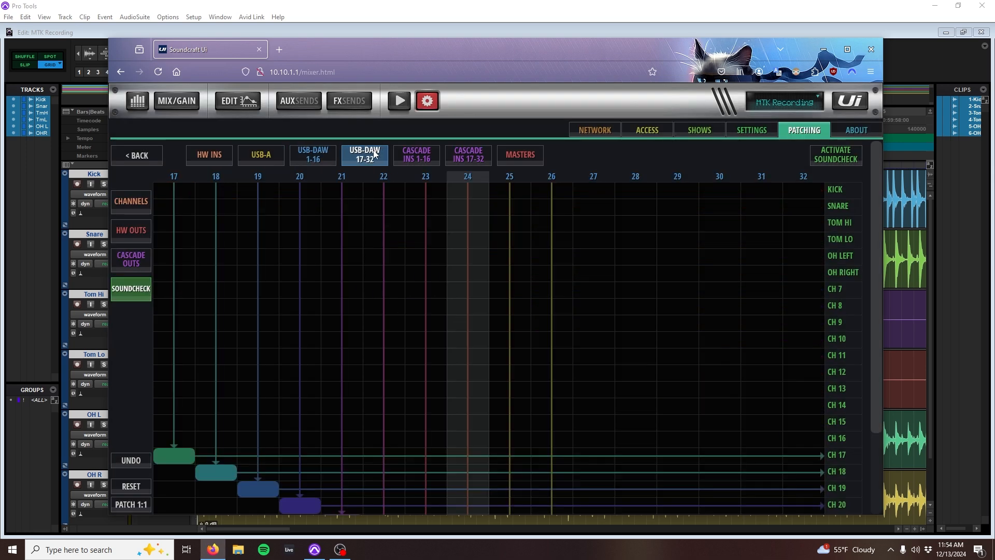
pyautogui.scroll(-3, 611, 360)
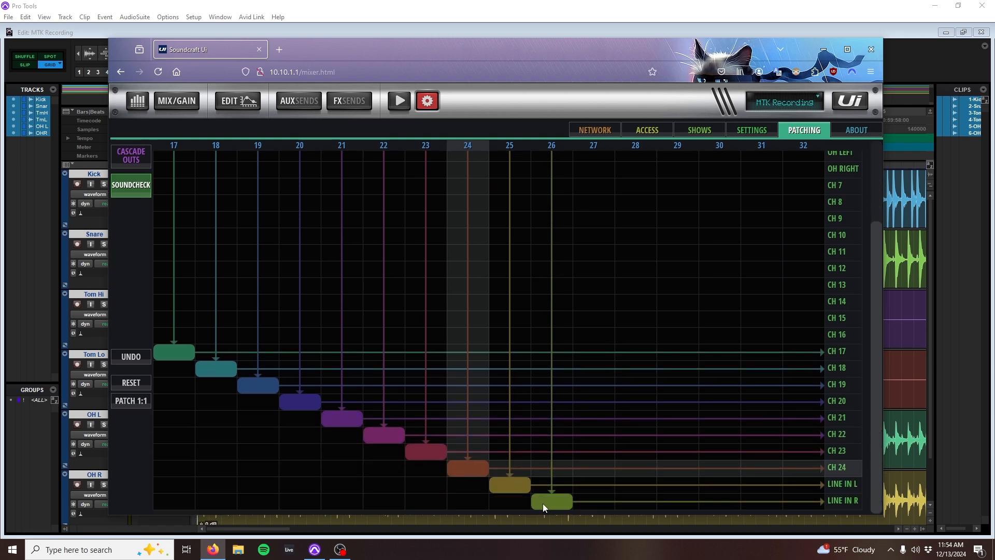
pyautogui.scroll(5, 867, 402)
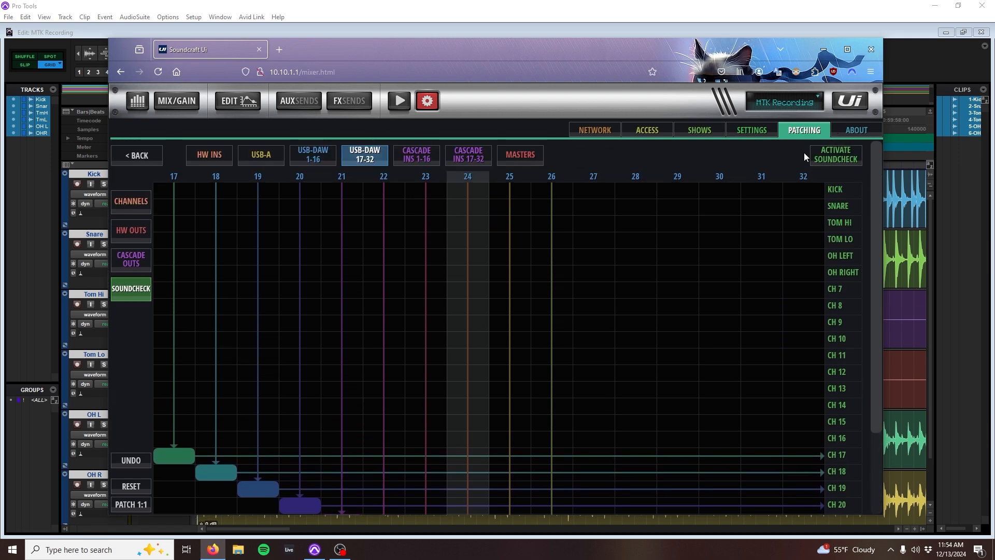
pyautogui.click(830, 159)
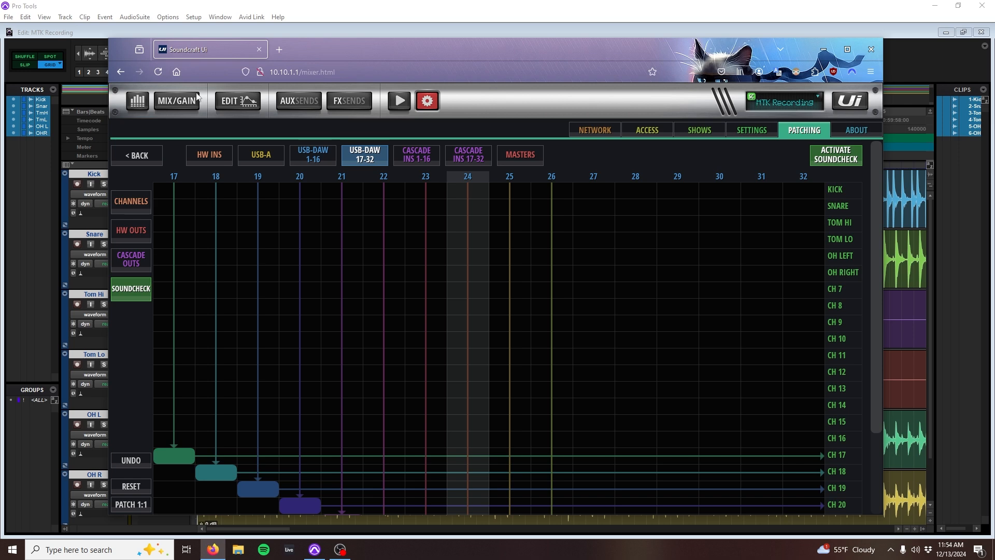
# Return to Pro Tools and bring up the Mix window for the drum session
pyautogui.click(177, 100)
pyautogui.click(347, 20)
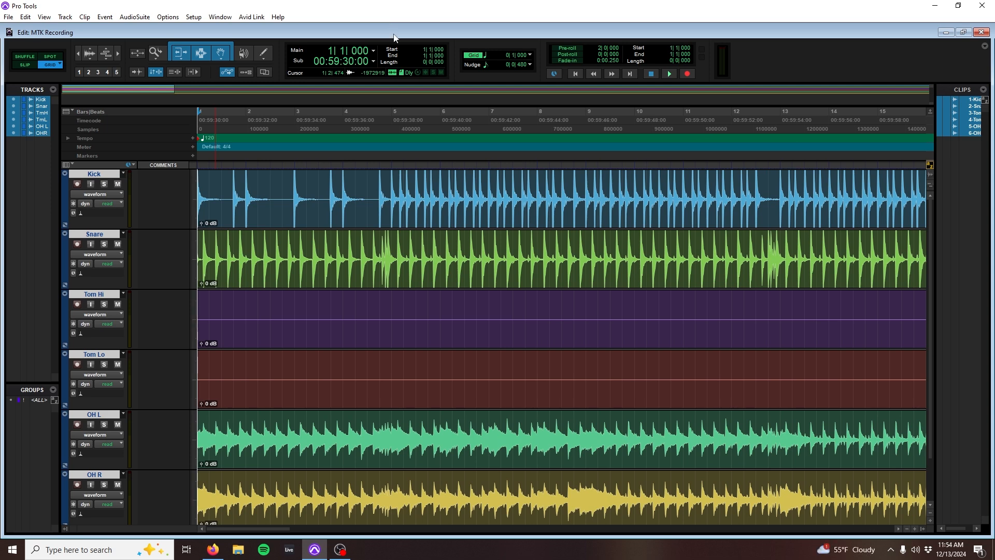
pyautogui.click(214, 17)
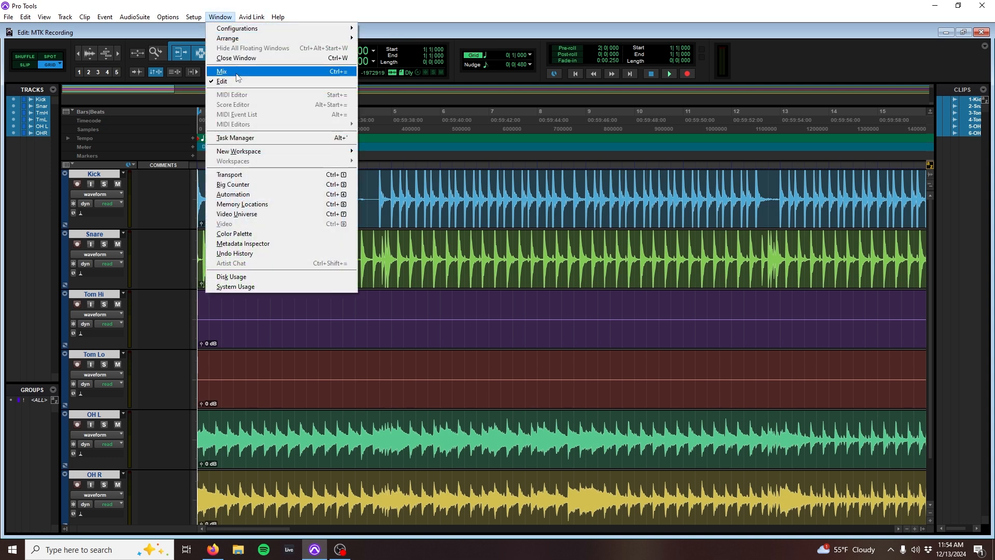
pyautogui.click(236, 74)
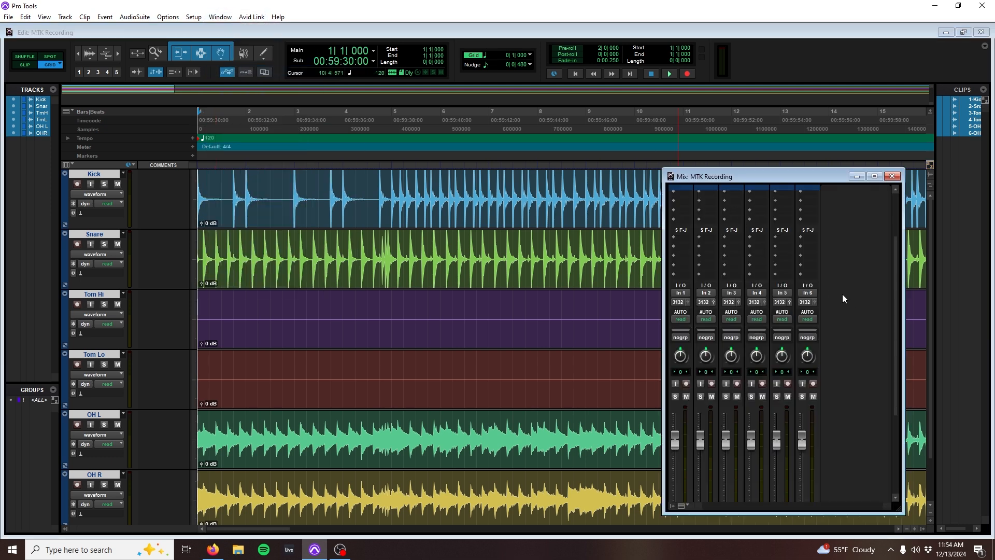
# Assign the six drum tracks to Out 1 (Mono) through Out 6 (Mono) in order
pyautogui.click(684, 303)
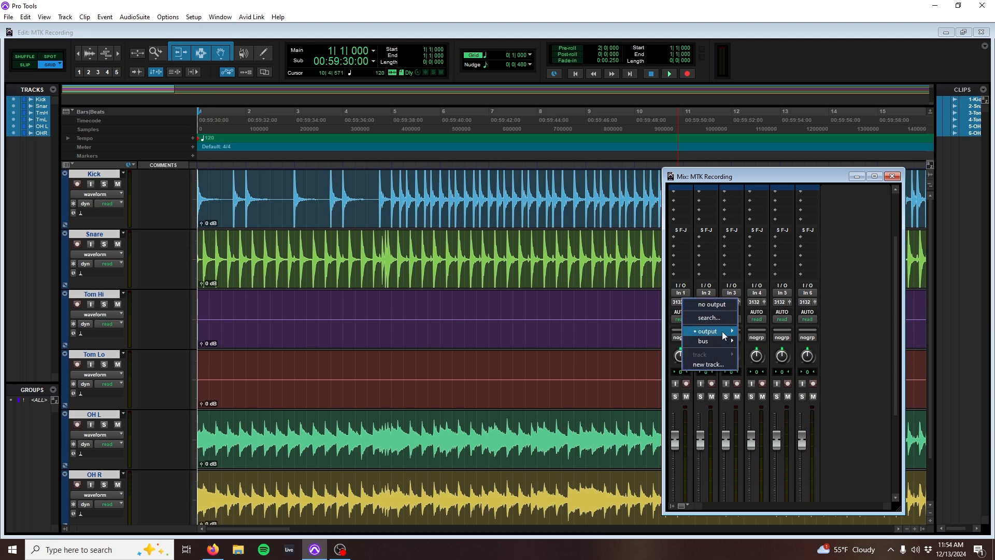
pyautogui.moveTo(707, 332)
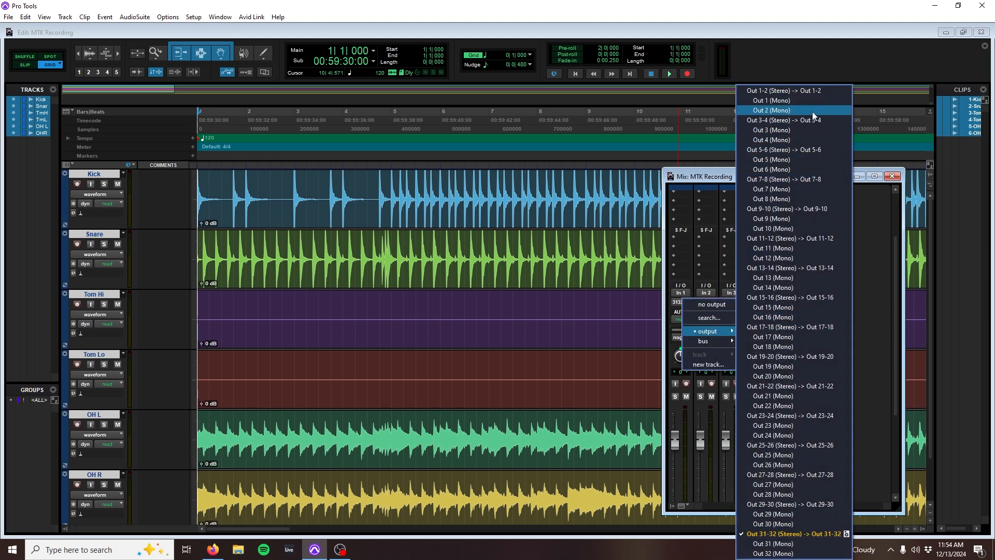
pyautogui.click(794, 100)
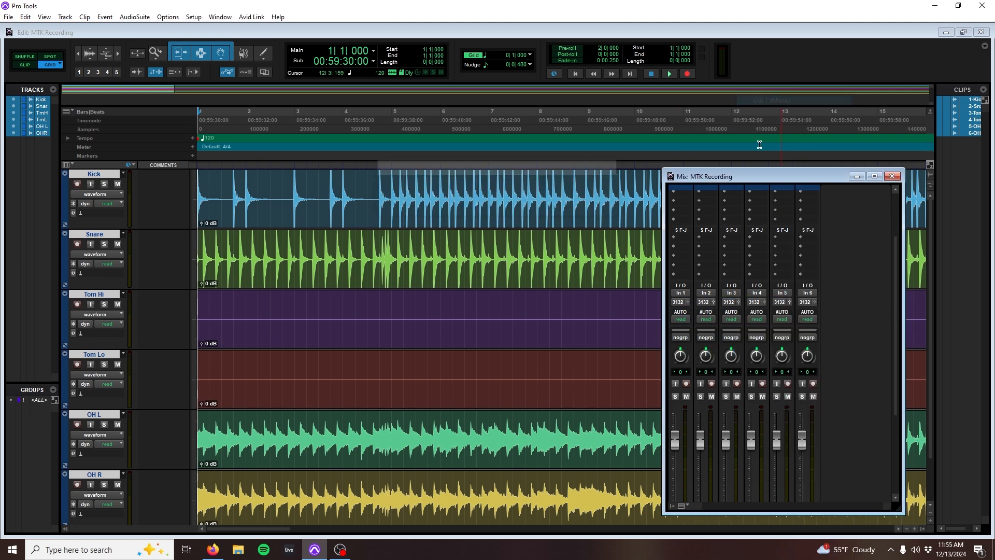
pyautogui.click(706, 302)
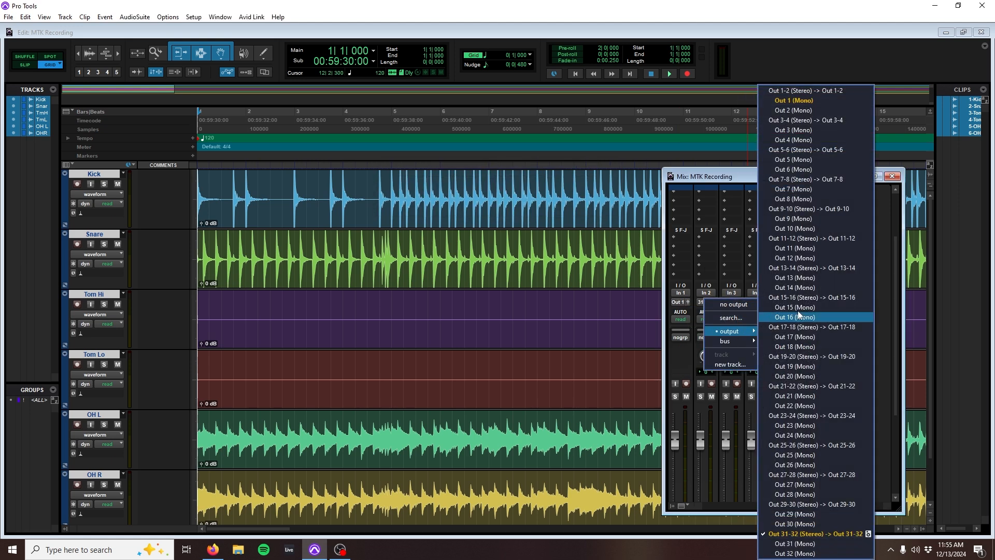
pyautogui.click(793, 121)
pyautogui.click(731, 301)
pyautogui.click(816, 130)
pyautogui.click(757, 301)
pyautogui.click(850, 140)
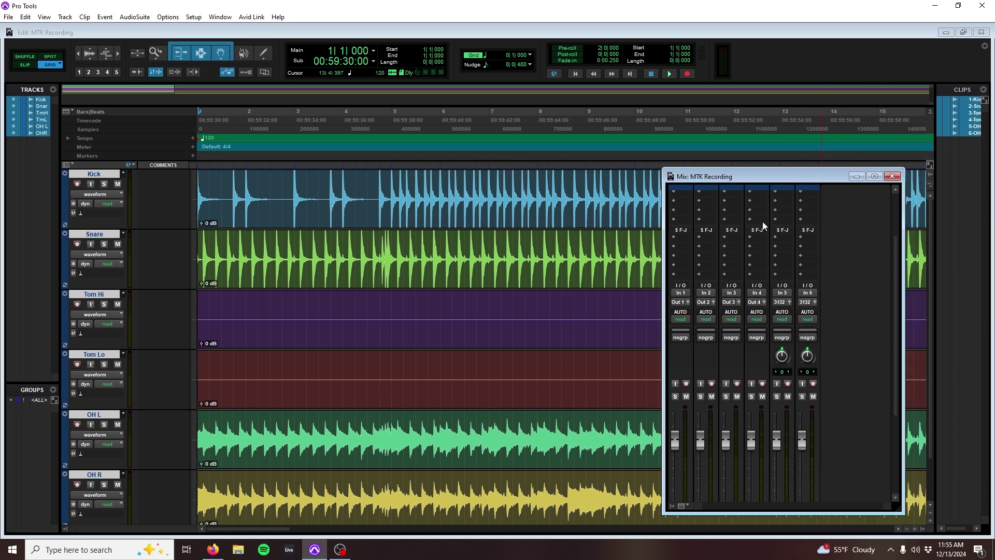
pyautogui.click(783, 302)
pyautogui.click(856, 162)
pyautogui.click(814, 300)
pyautogui.click(878, 173)
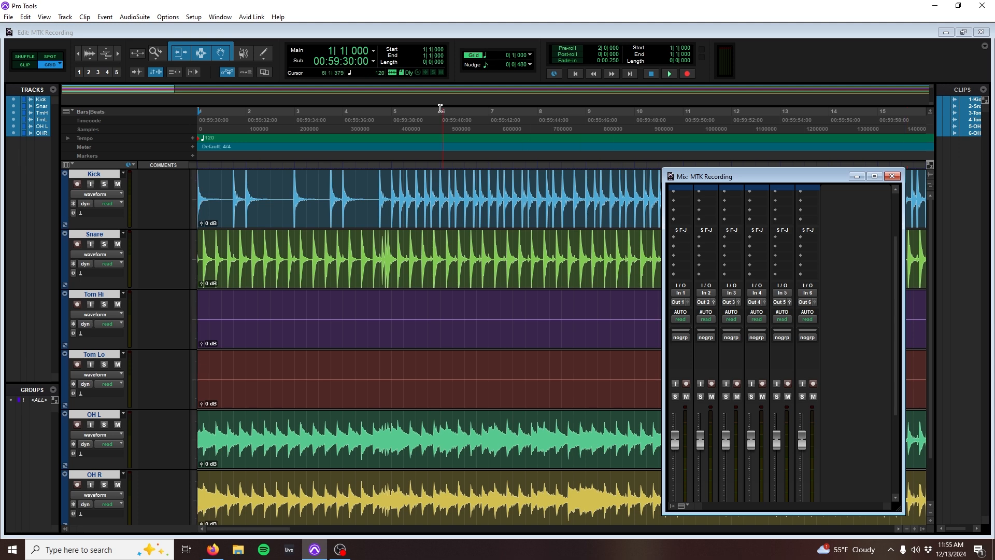
# Review the output paths in I/O Setup, then start session playback
pyautogui.click(193, 16)
pyautogui.click(199, 71)
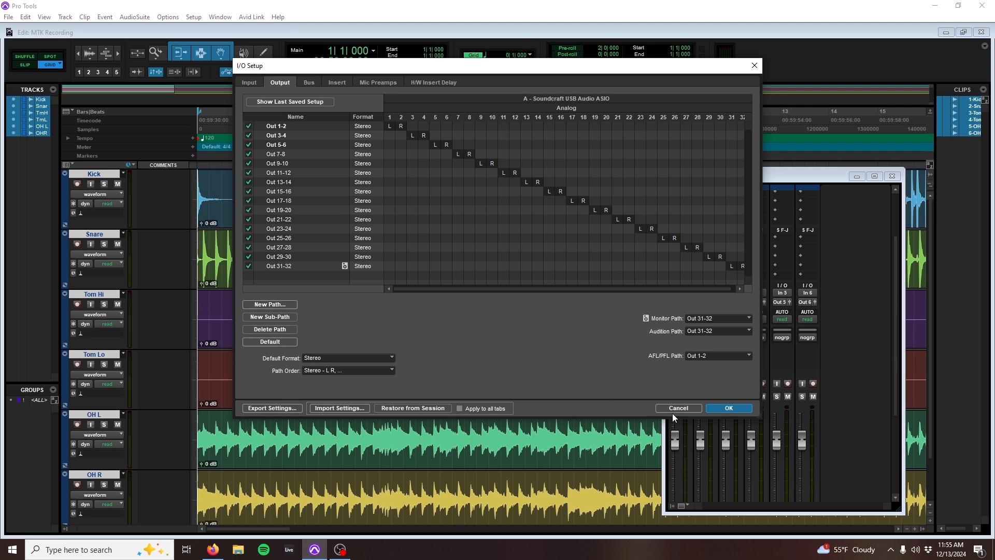
pyautogui.click(728, 408)
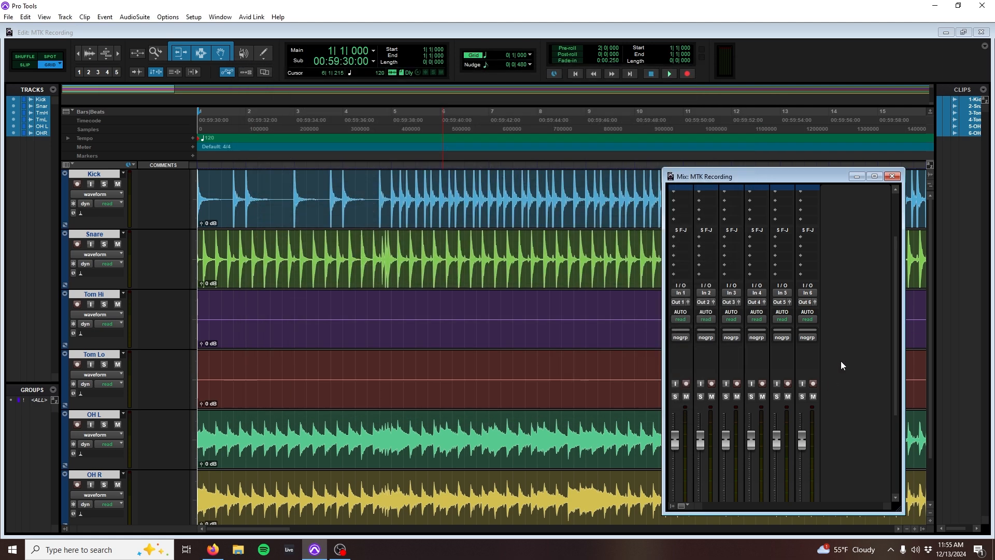
pyautogui.press('space')
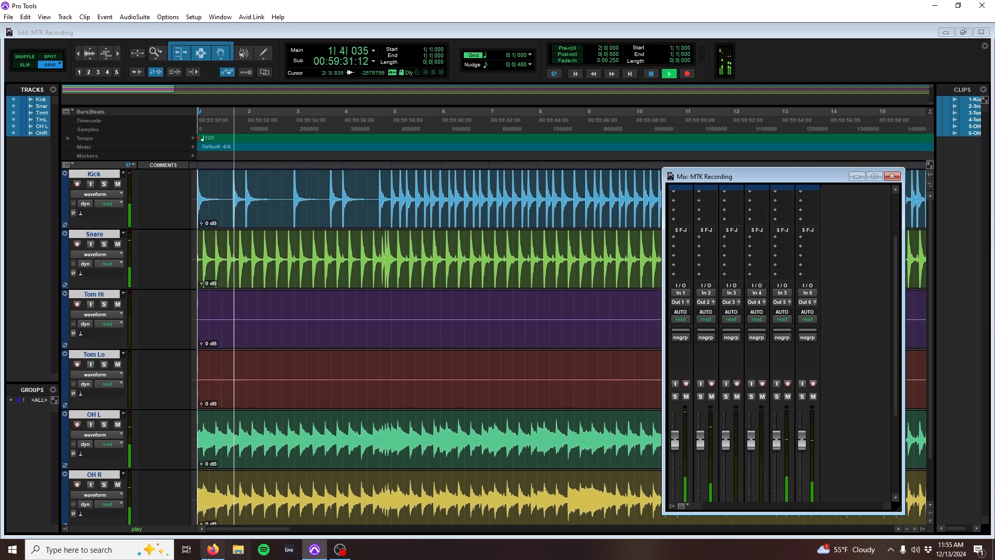
# Inspect the Kick channel's compressor and gate on the Ui24R, then return to patching
pyautogui.click(213, 550)
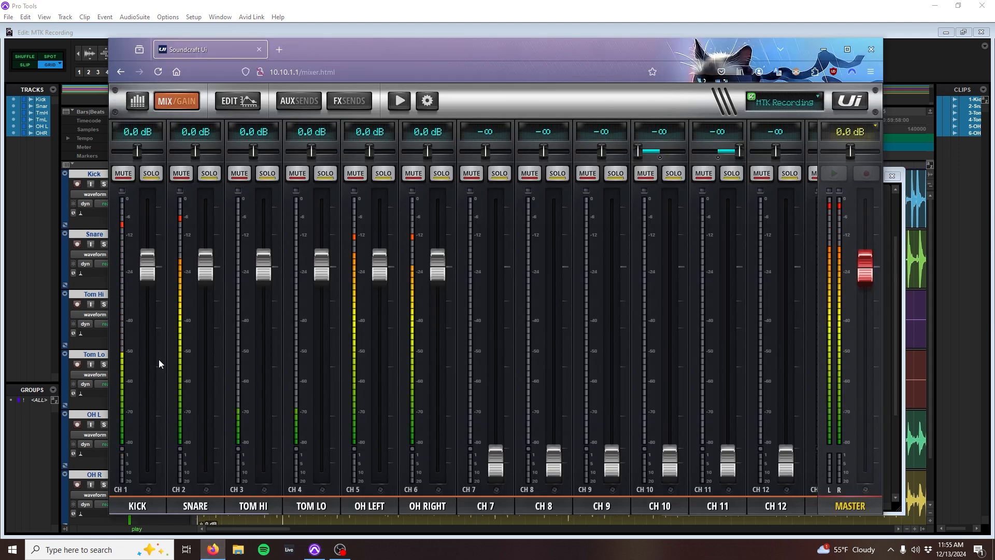
pyautogui.doubleClick(137, 505)
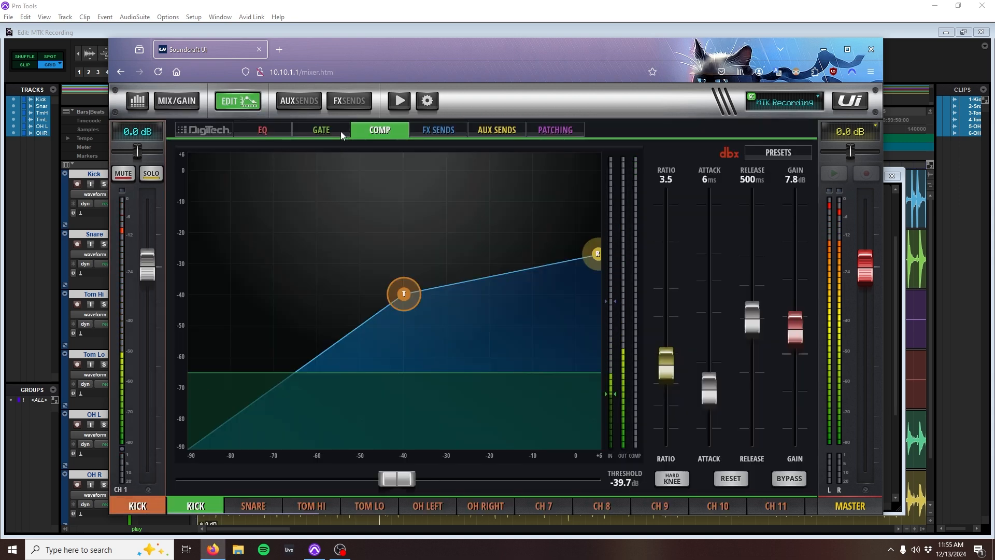
pyautogui.click(341, 132)
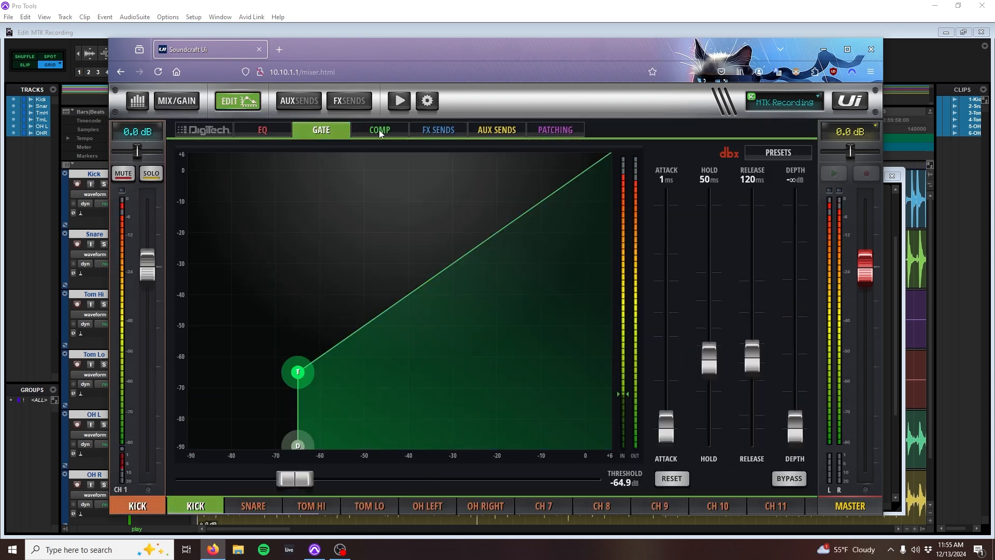
pyautogui.click(427, 100)
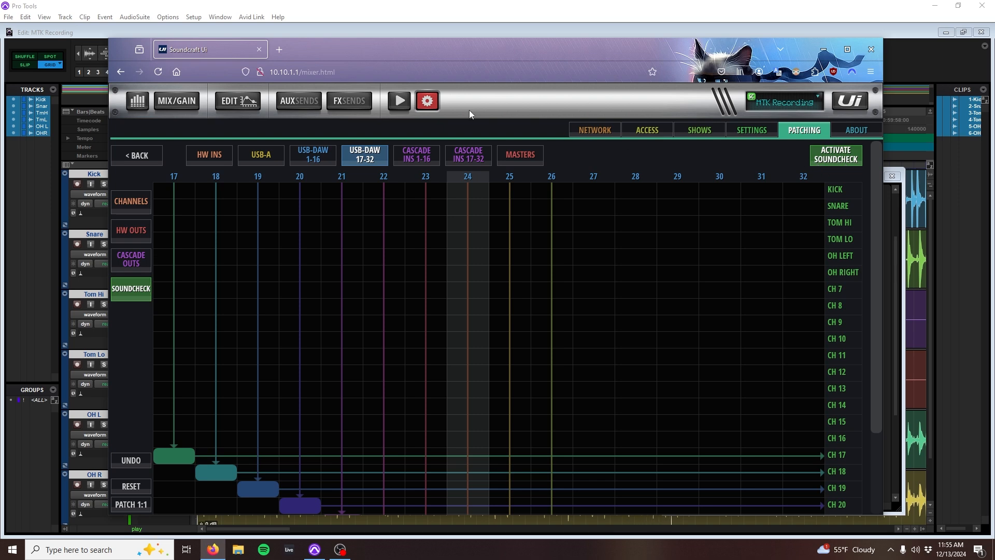
# Show the Ui24R player's MULTITRACK sessions and slots view
pyautogui.click(399, 100)
pyautogui.click(700, 130)
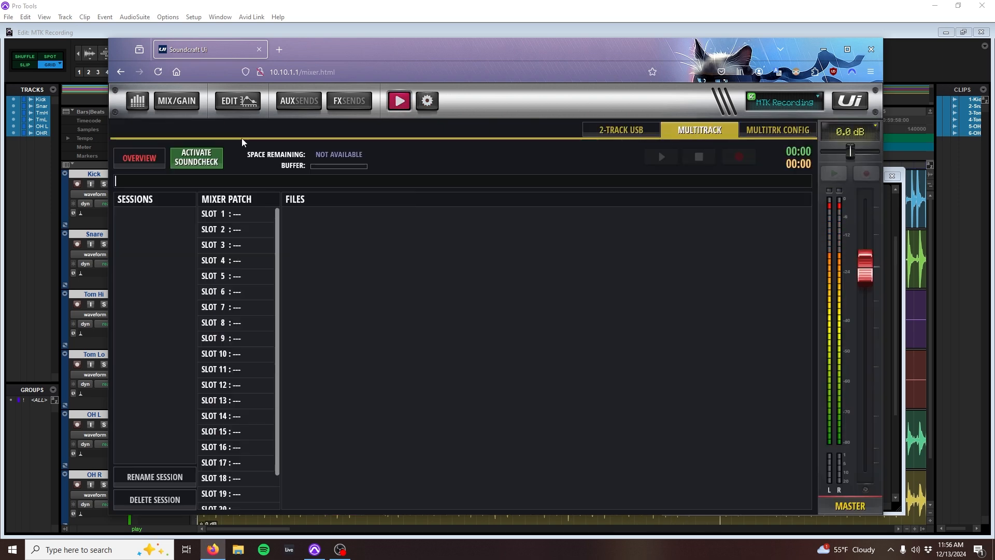